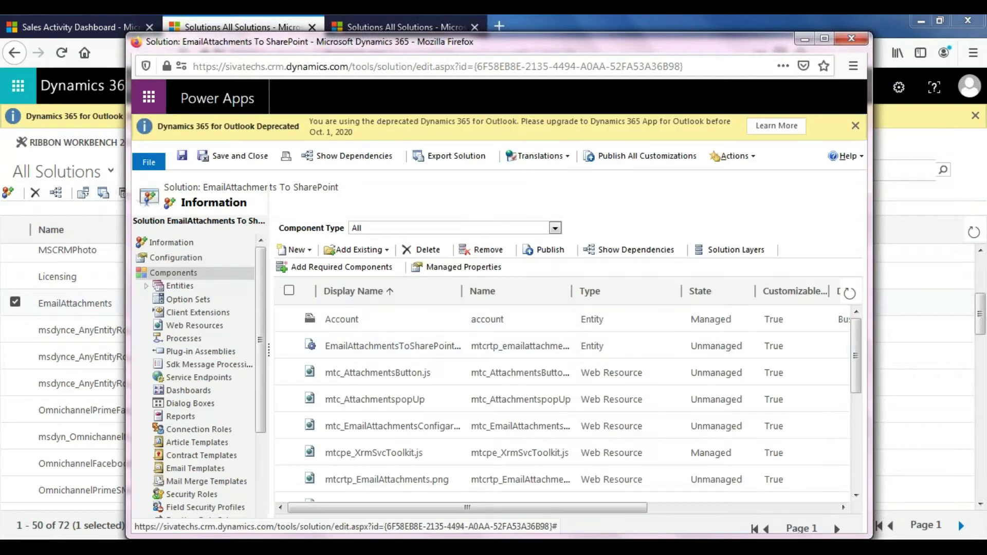
- In the solution's Email Attachments To SharePoint configuration, add Account to the selected entities, tick it and save the changes
left_click(198, 259)
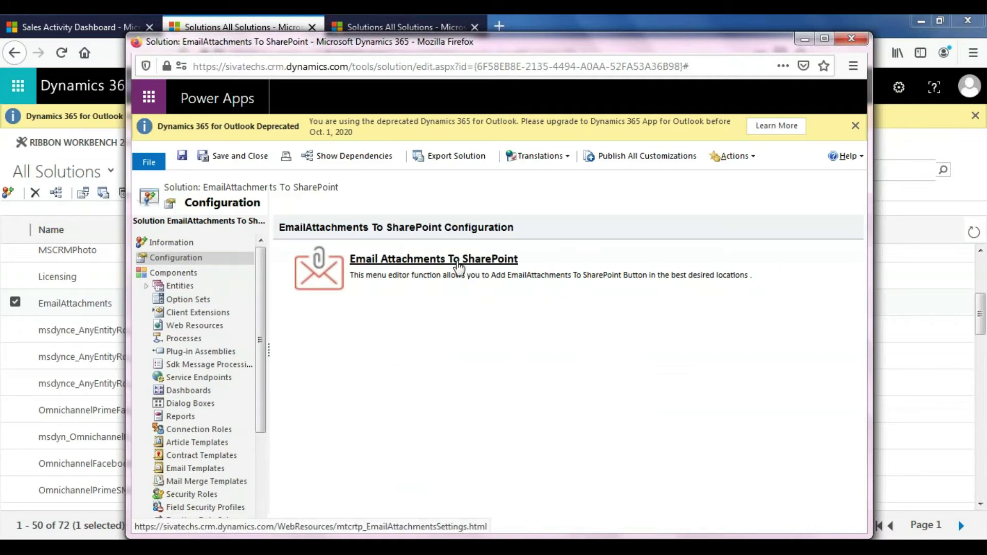
left_click(458, 263)
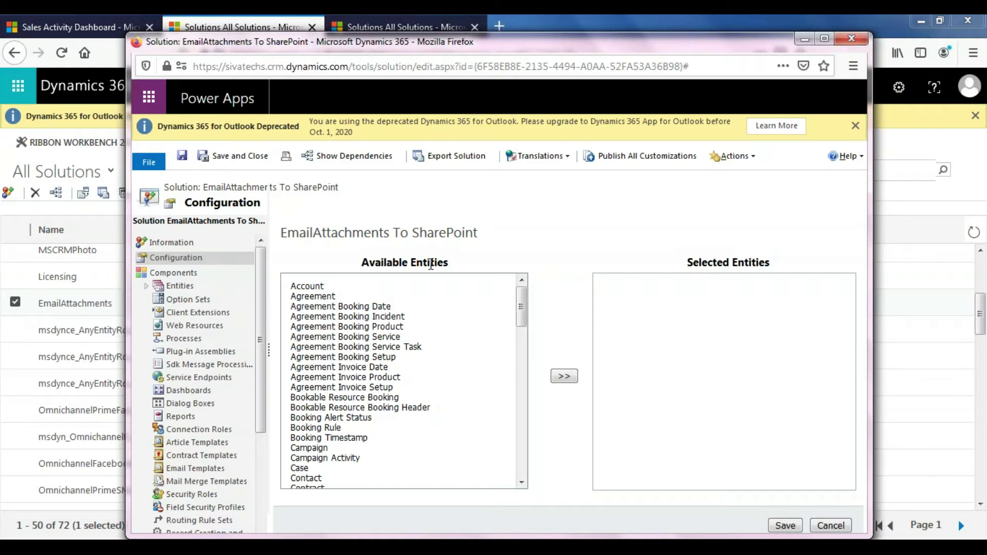
left_click(310, 289)
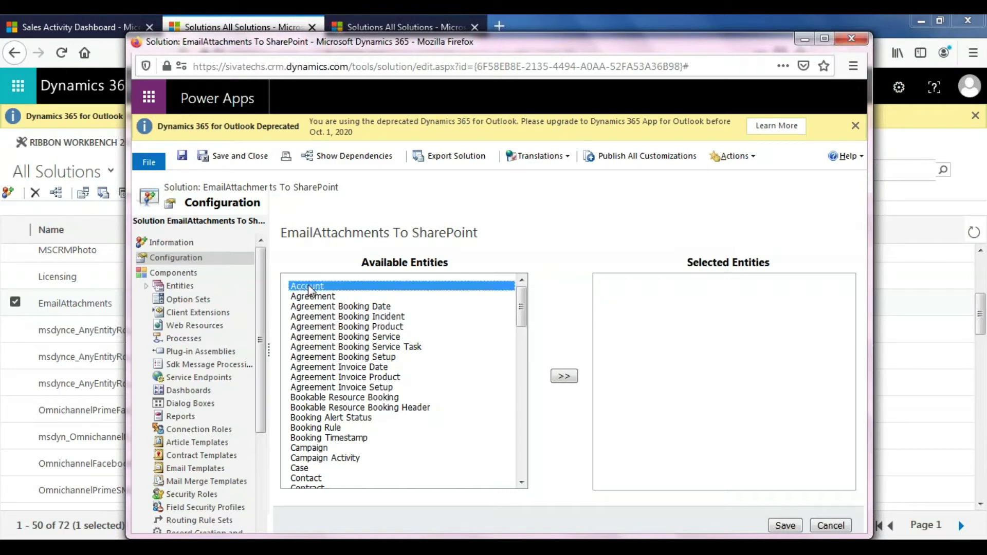
left_click(565, 377)
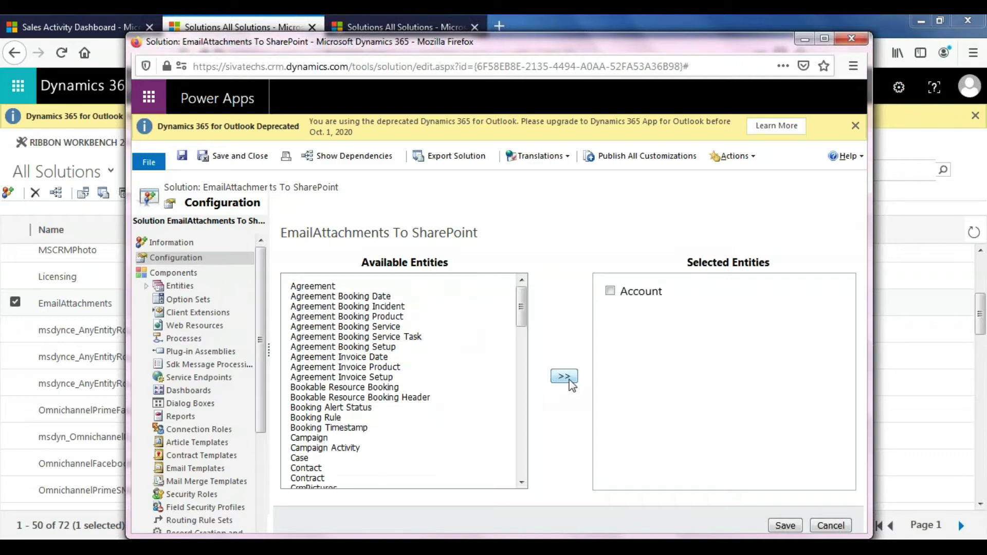
left_click(610, 291)
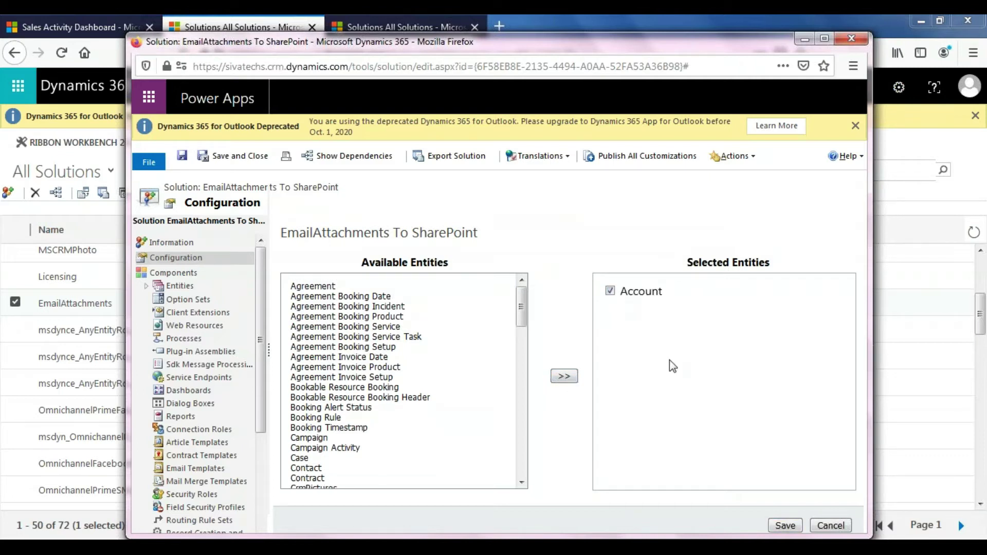
left_click(785, 525)
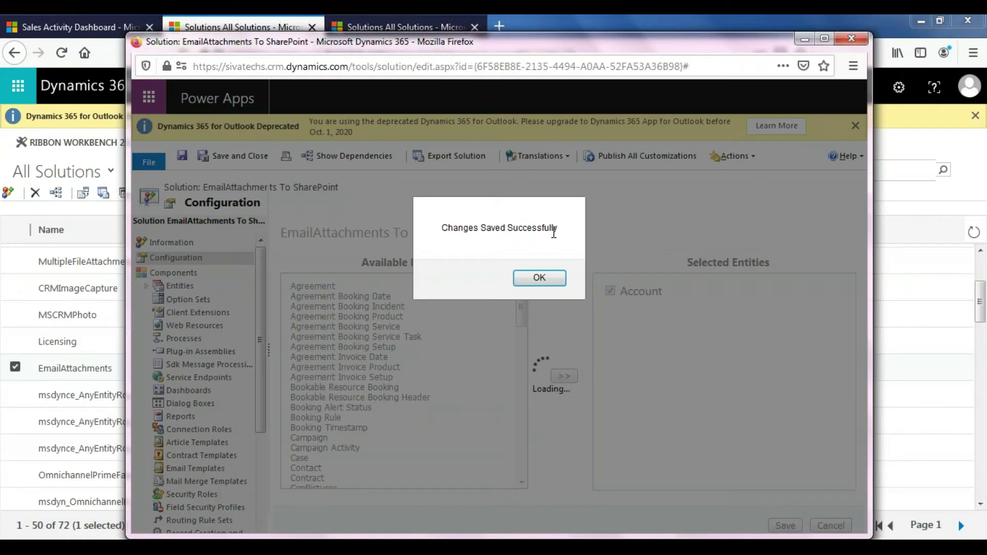
left_click(540, 278)
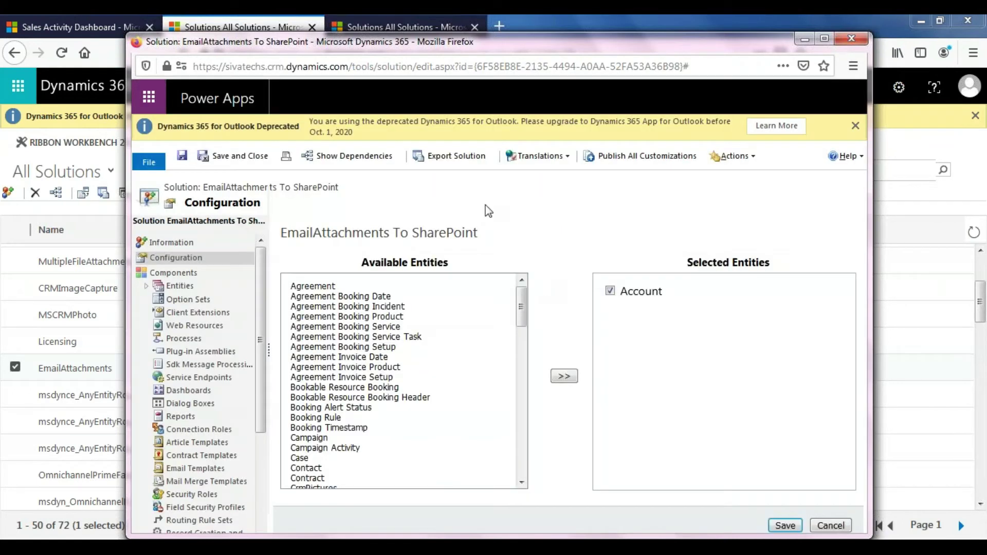
- Minimize the solution window and open the Document Management Settings from the system's Document Management area
left_click_drag(555, 44, 504, 98)
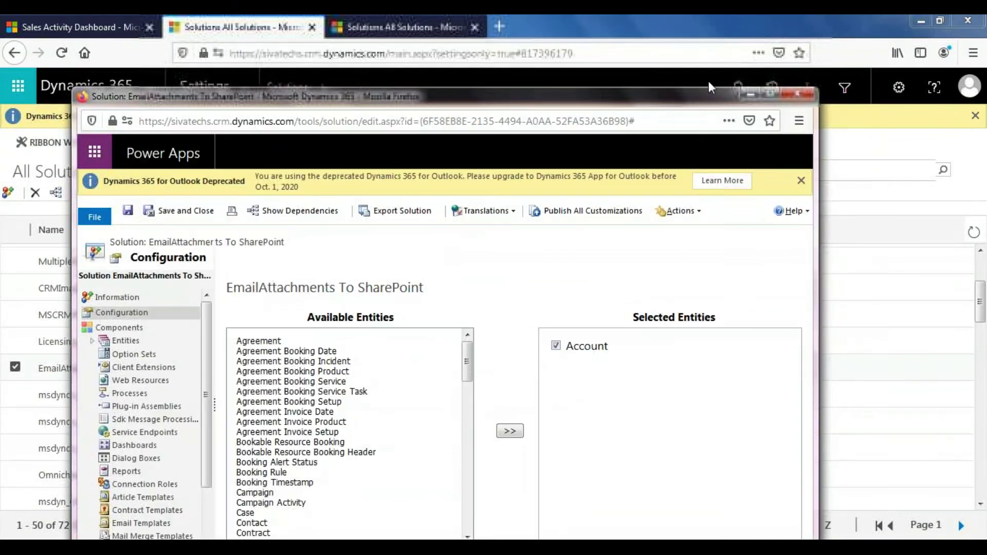
left_click(751, 93)
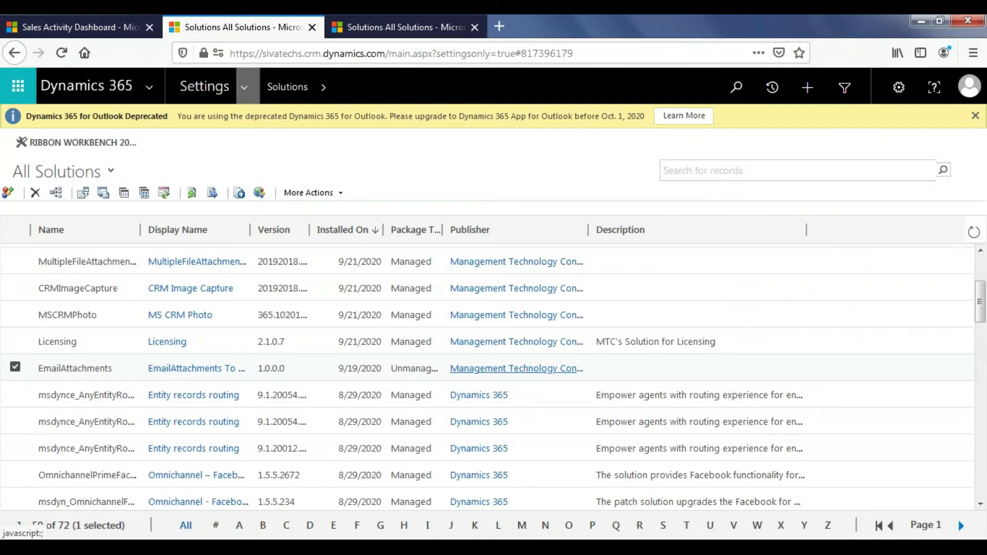
left_click(246, 89)
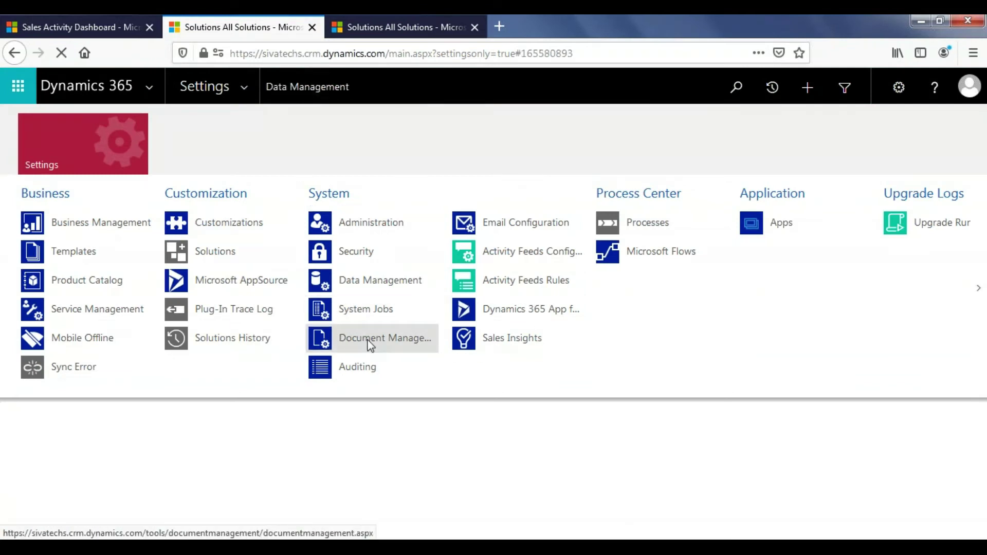
left_click(369, 344)
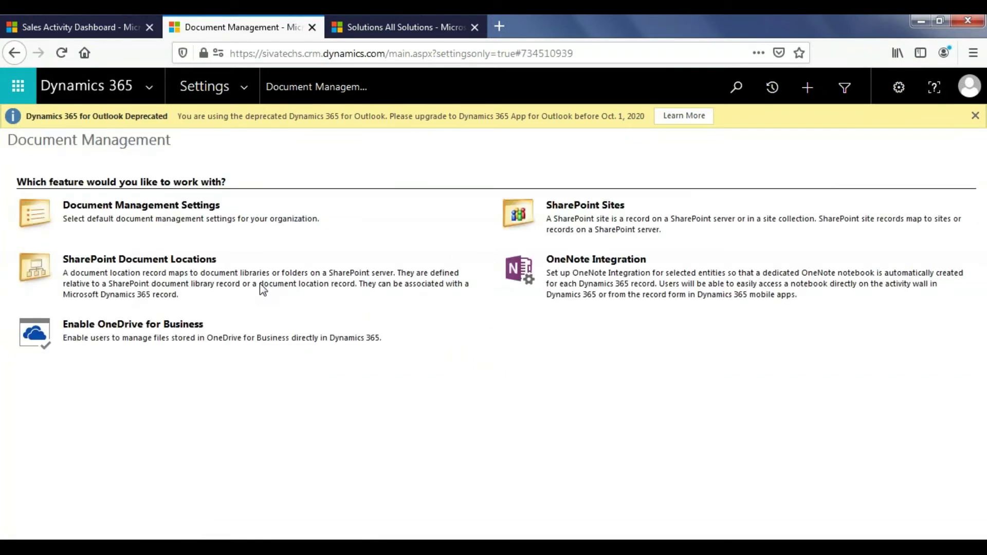
left_click(158, 208)
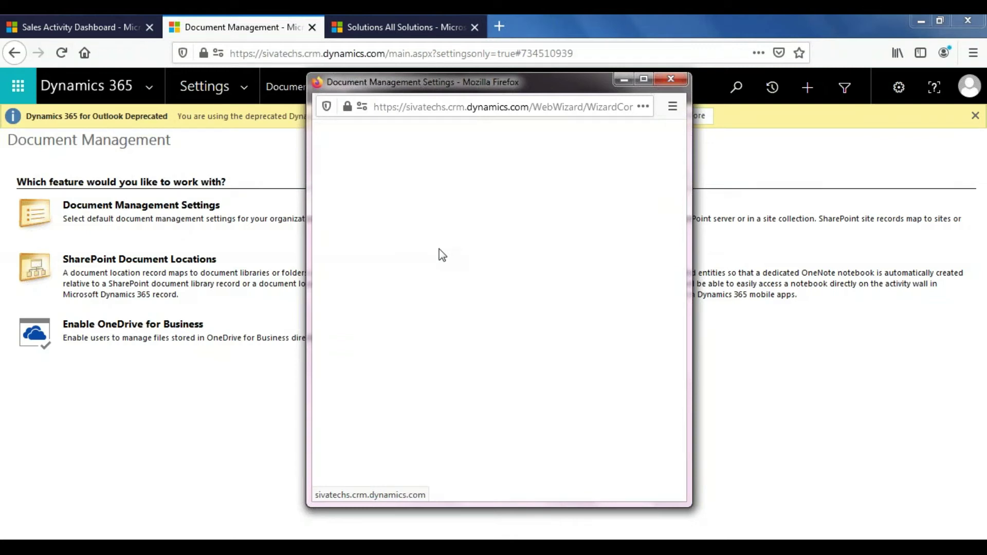
- Enable document management for Account, base the SharePoint folder structure on the Account entity, and complete the wizard
left_click(352, 222)
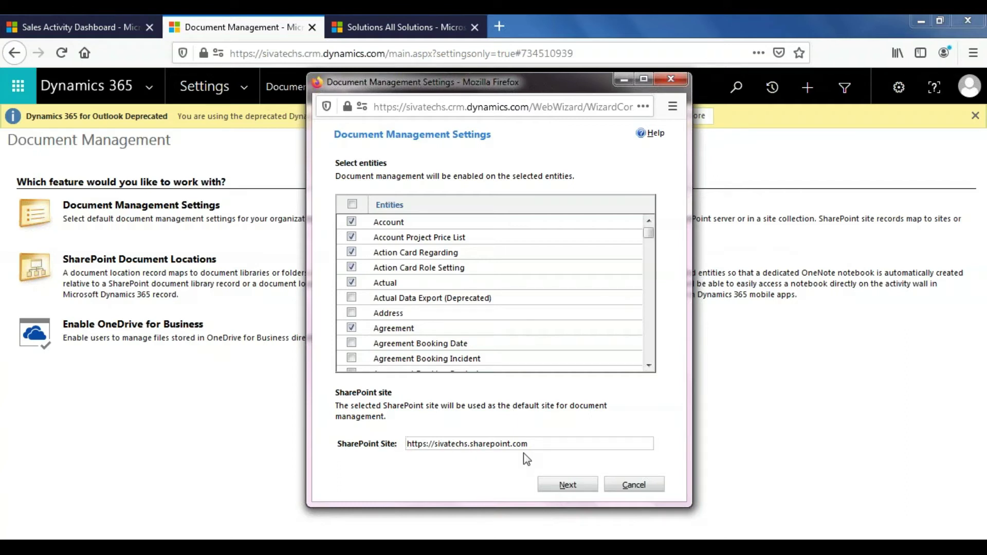
left_click(584, 489)
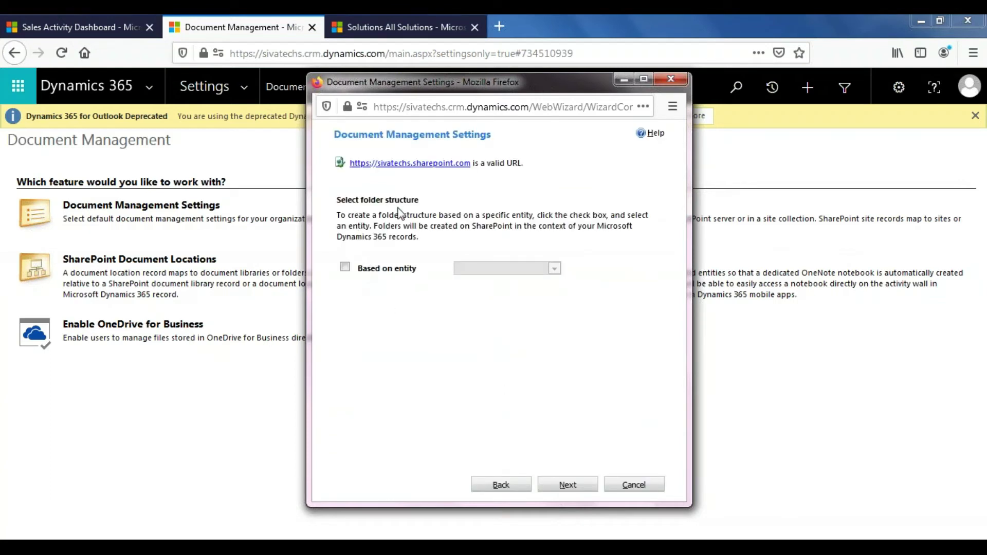
left_click(345, 268)
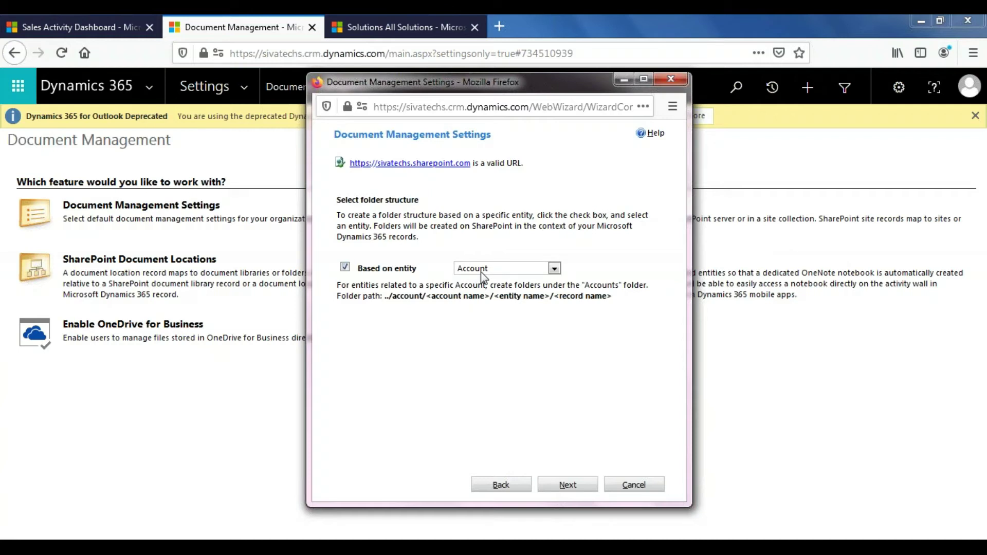
left_click(579, 488)
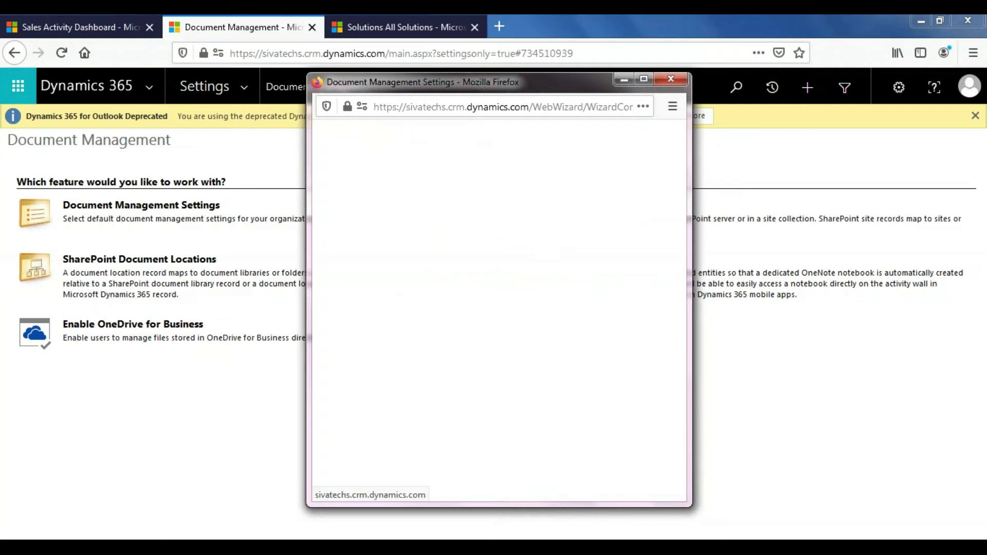
left_click(503, 300)
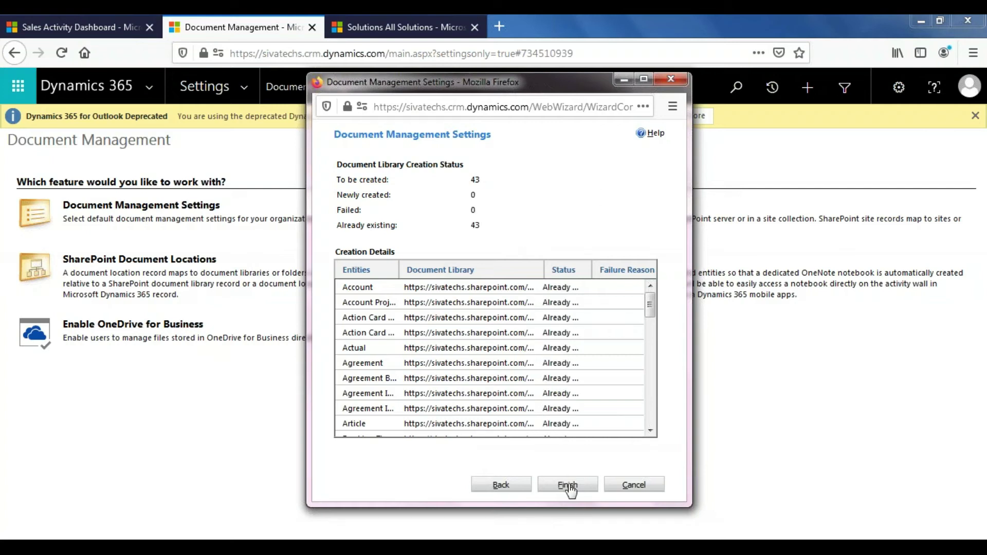
left_click(568, 486)
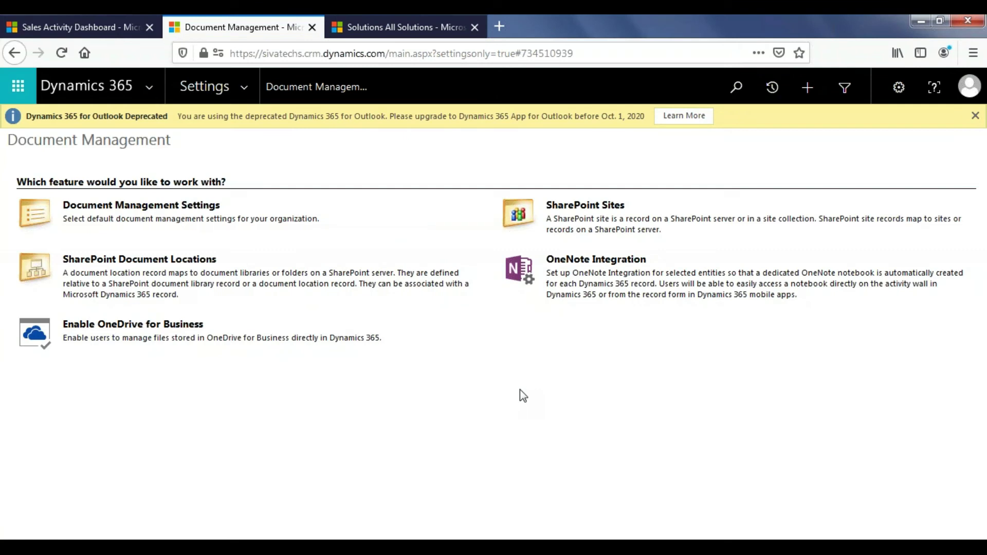
- Return to the Sales app and open the A. Datum Corporation (sample) account record
left_click(111, 23)
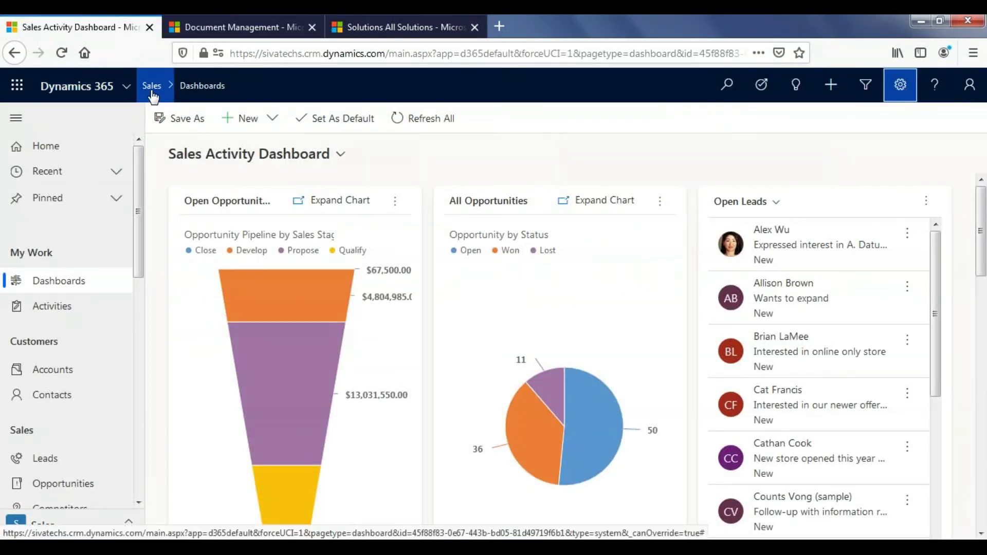
left_click(56, 380)
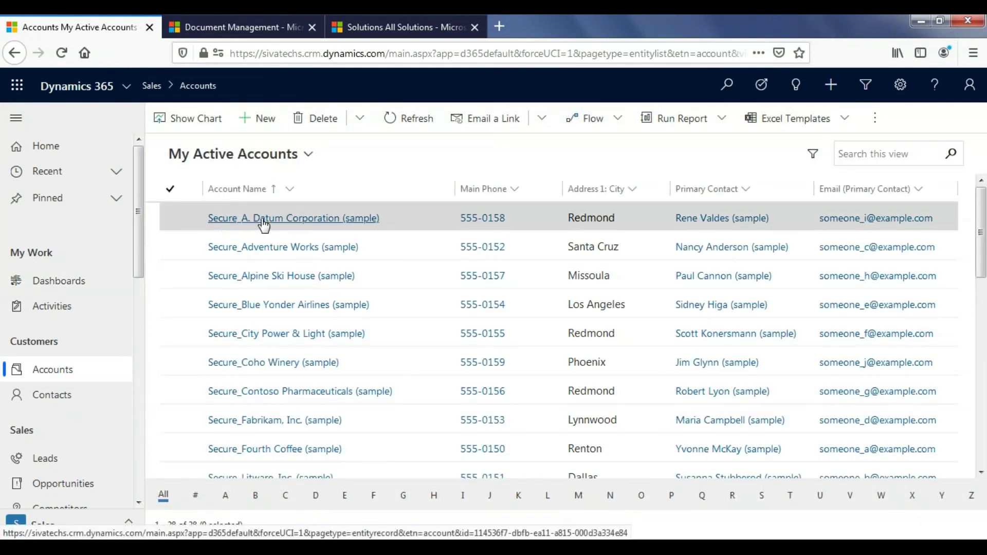
left_click(274, 220)
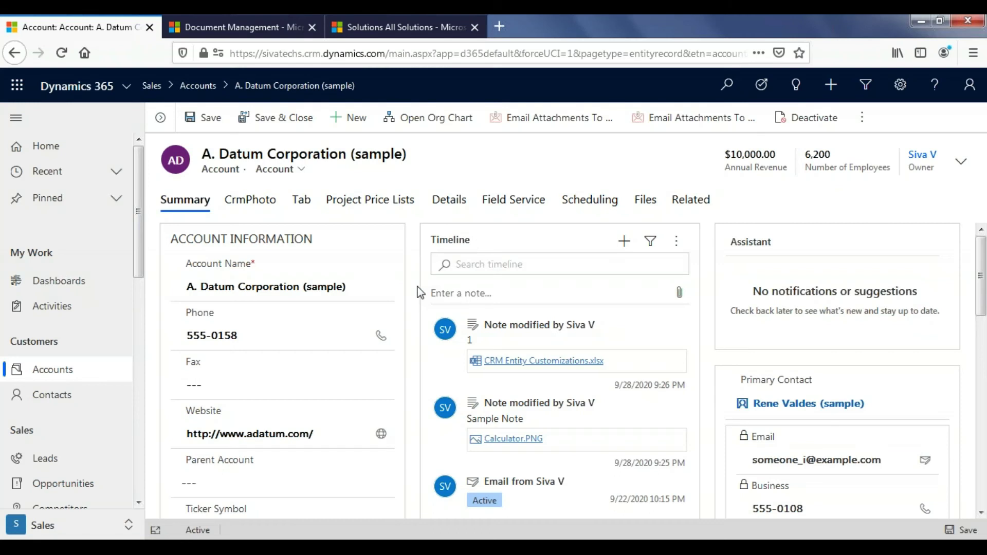
- List the account's email attachments, tick the files including the invoice template, FetchXML, name and licensing image, and upload them to SharePoint
left_click(537, 120)
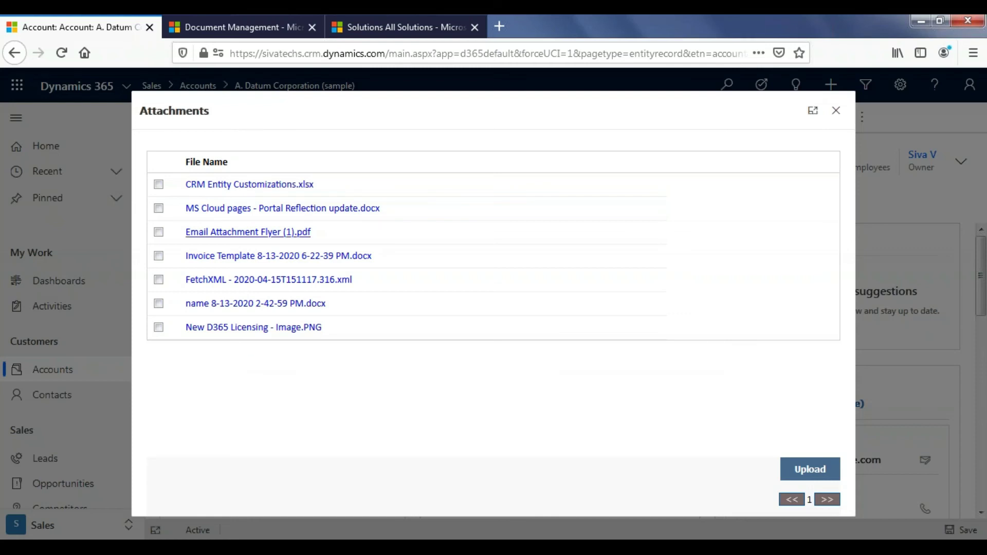
left_click(158, 256)
left_click(158, 279)
left_click(159, 303)
left_click(159, 327)
left_click(818, 478)
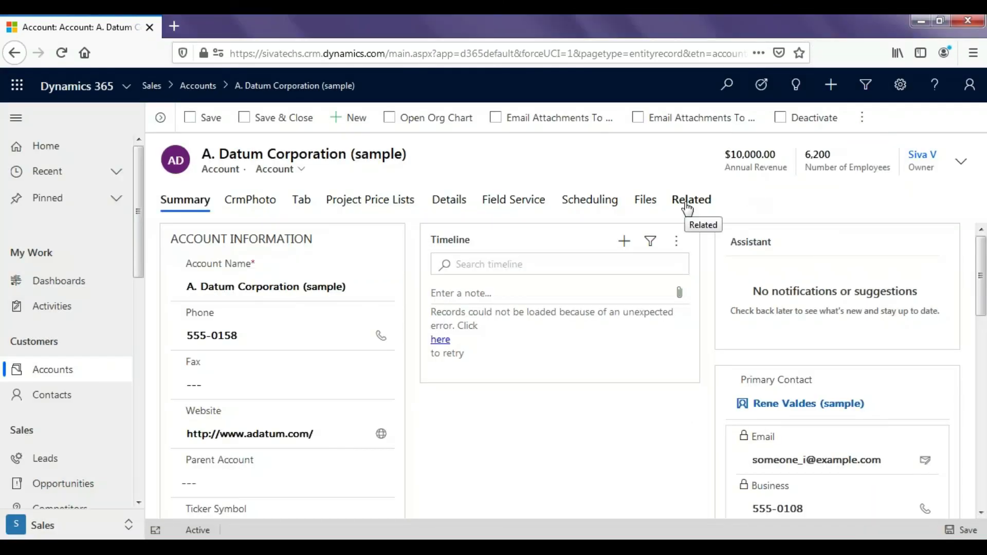
- View the account's related documents, select CRM Entity Customizations.xlsx, and open its SharePoint location to check the uploaded files
left_click(688, 206)
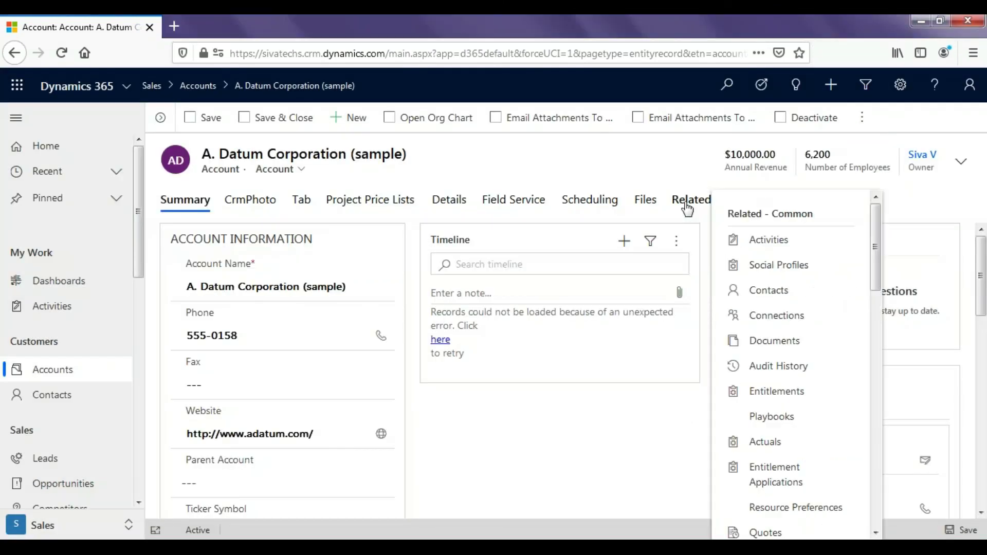
left_click(773, 342)
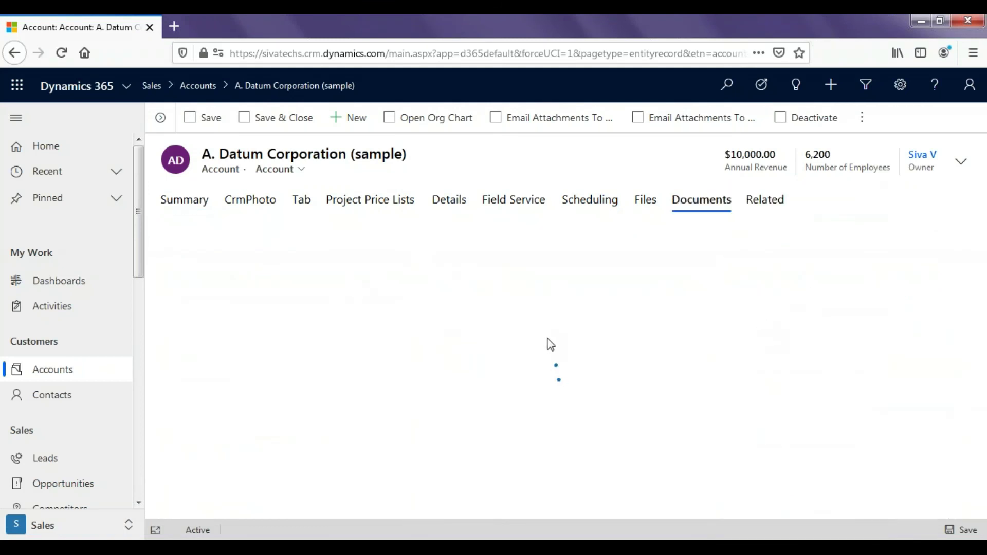
left_click(171, 371)
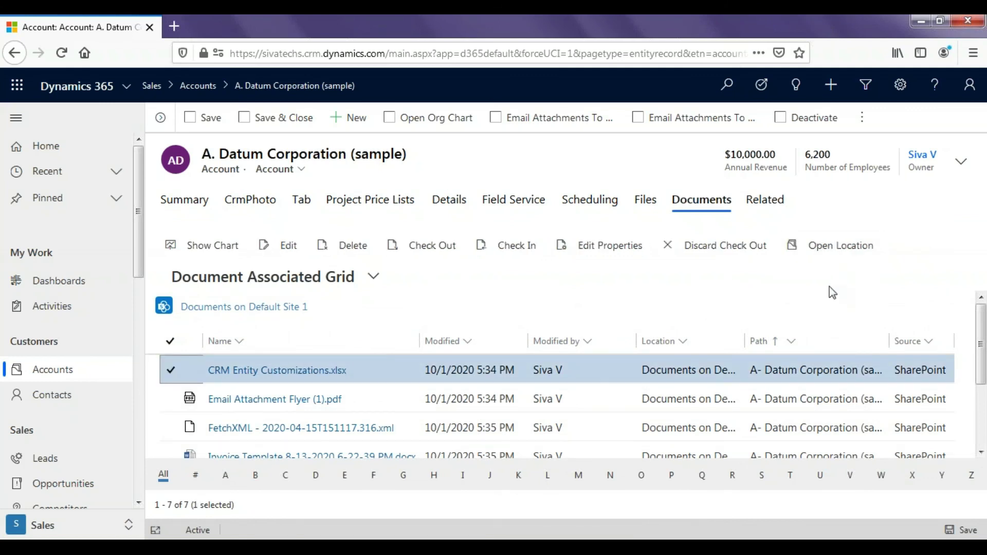
left_click(830, 257)
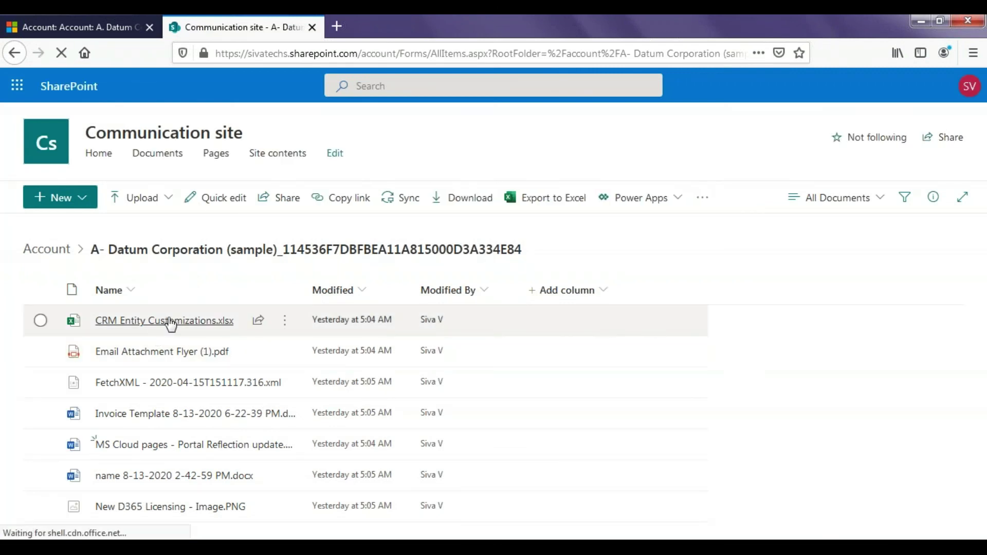
mouse_move(175, 321)
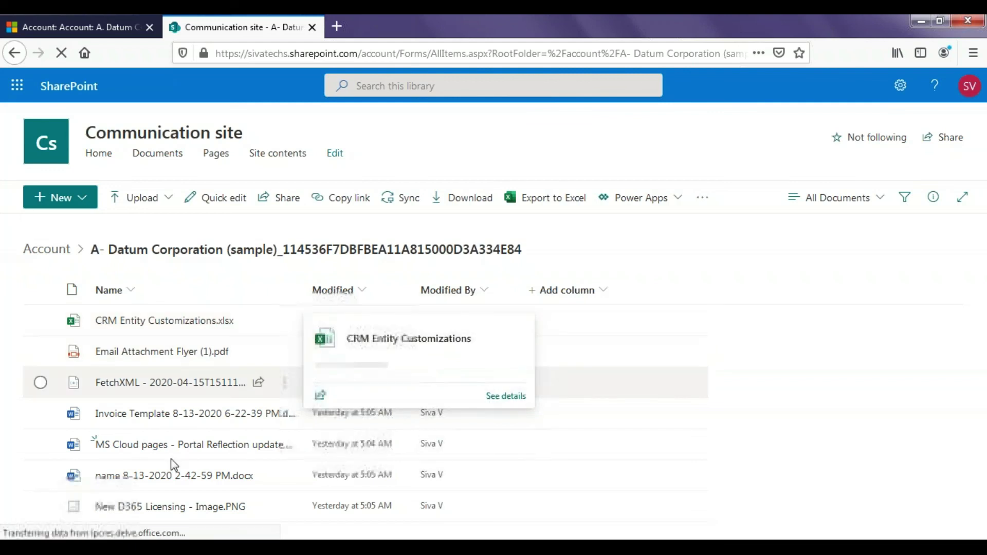